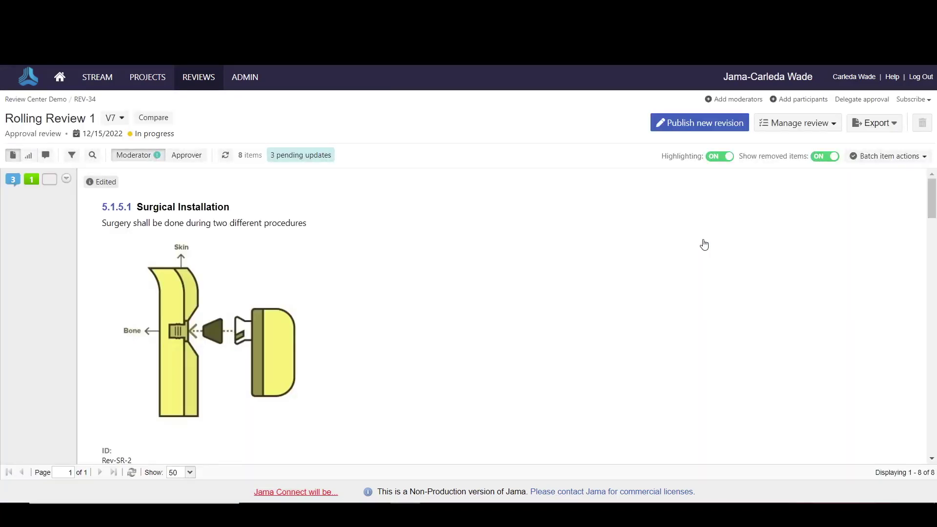
# Add another user as a third moderator of Rolling Review 1 and save the moderator list.
pyautogui.click(742, 99)
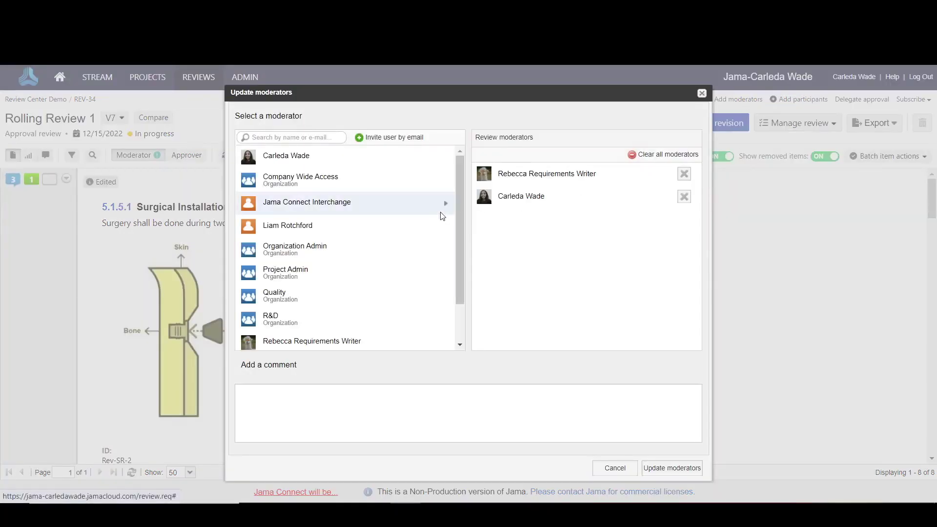
pyautogui.scroll(-2, 459, 201)
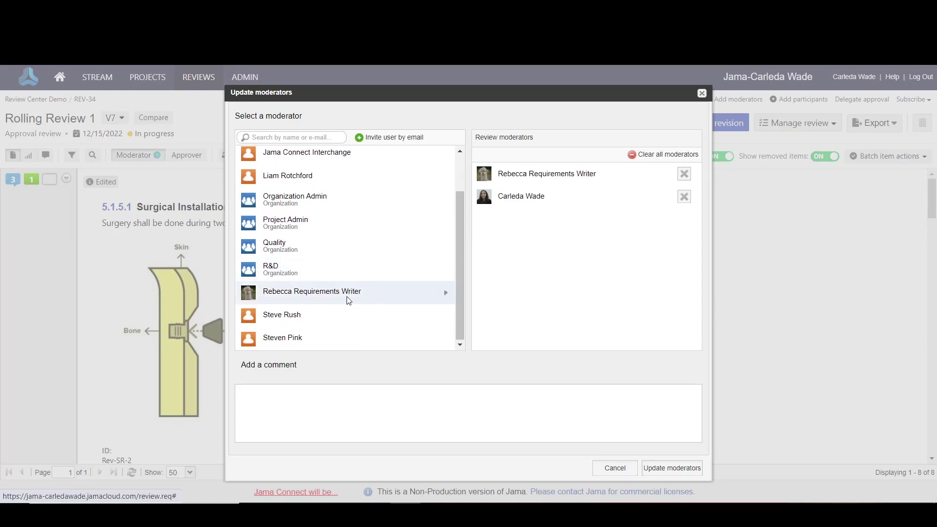
pyautogui.click(339, 334)
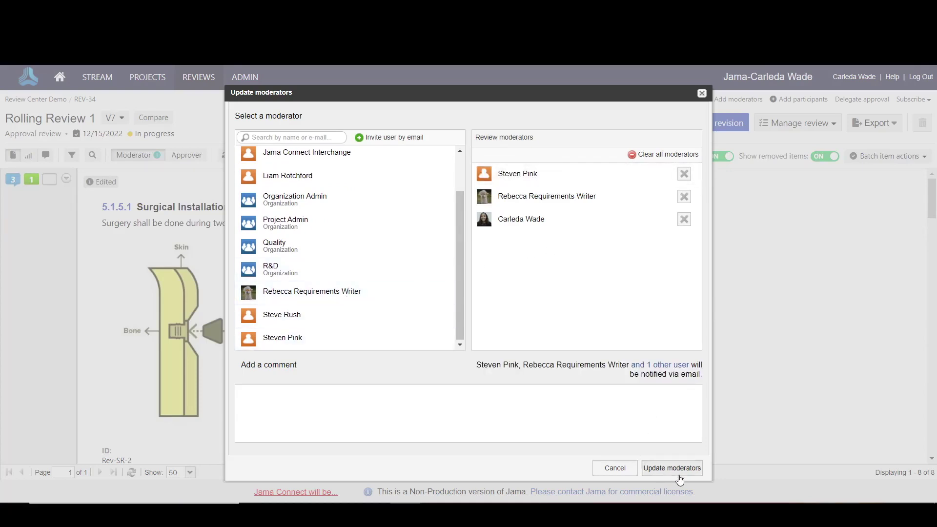
pyautogui.moveTo(679, 469); pyautogui.dragTo(680, 476)
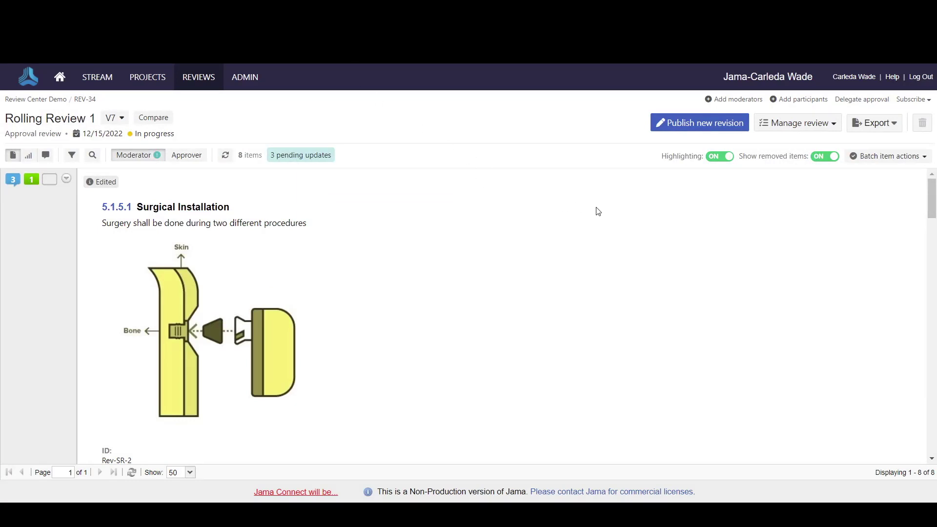
# Add the Requirements Writer user to the review as a participant with the approver flag set.
pyautogui.click(800, 100)
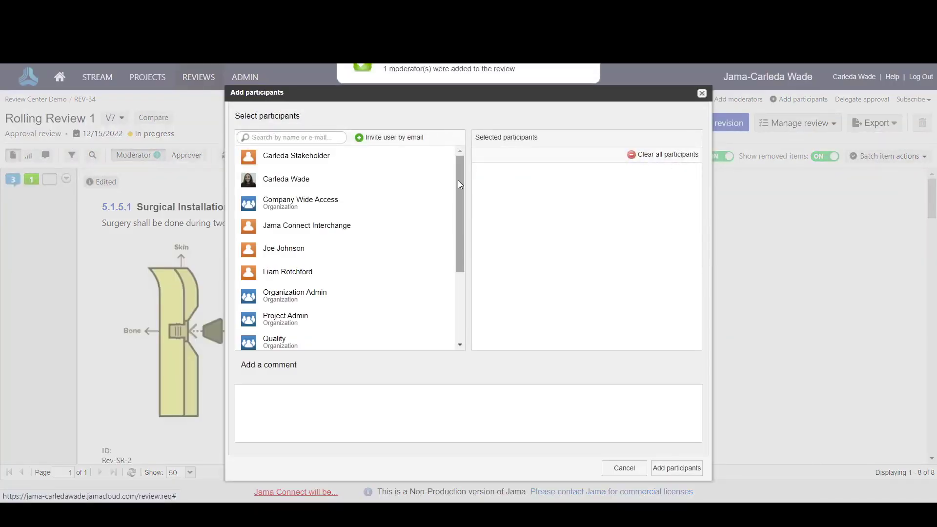
pyautogui.moveTo(458, 180); pyautogui.dragTo(457, 216)
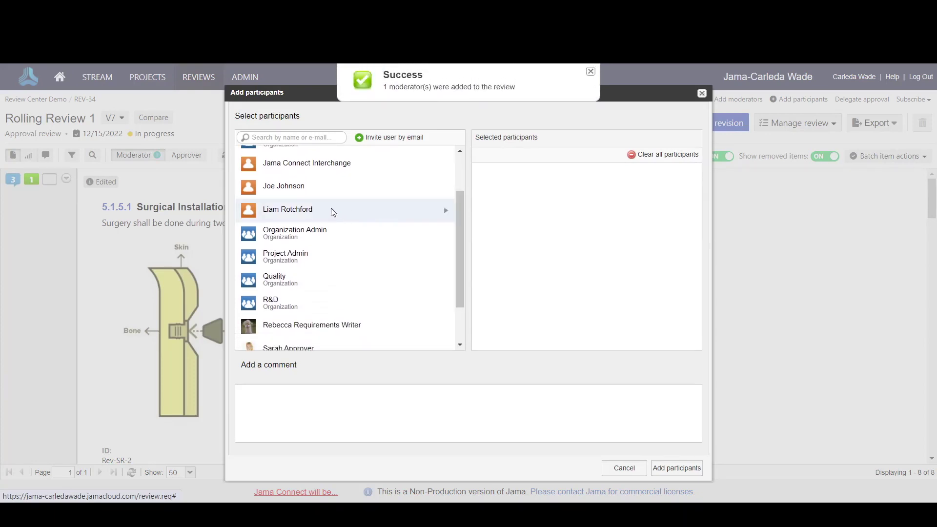
pyautogui.click(335, 326)
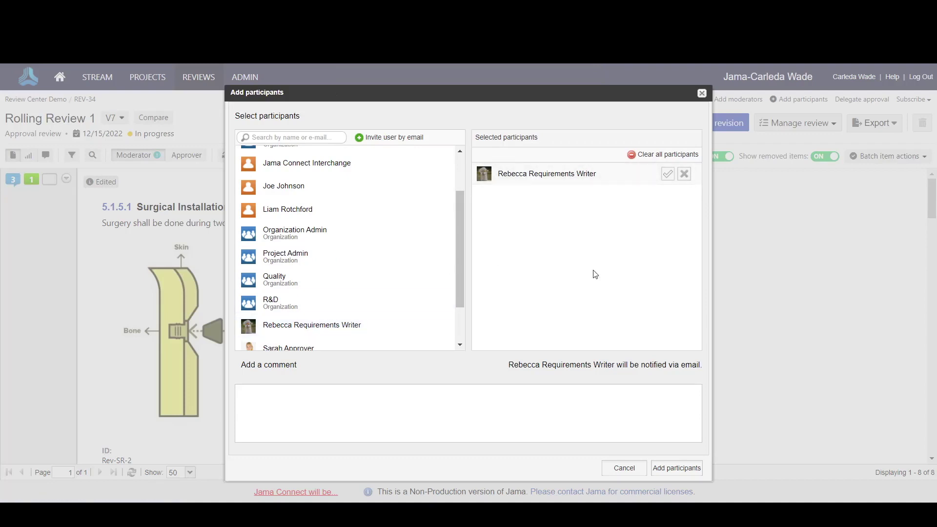
pyautogui.click(668, 175)
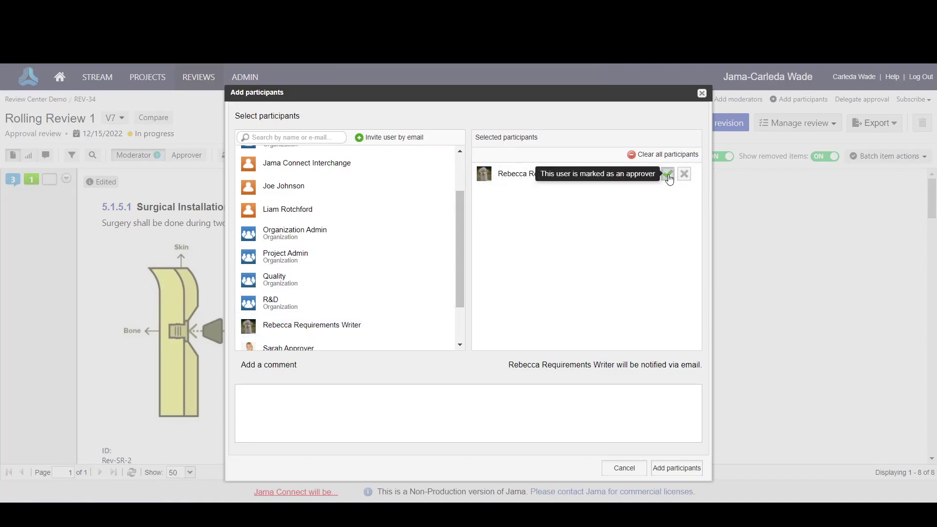
pyautogui.click(678, 468)
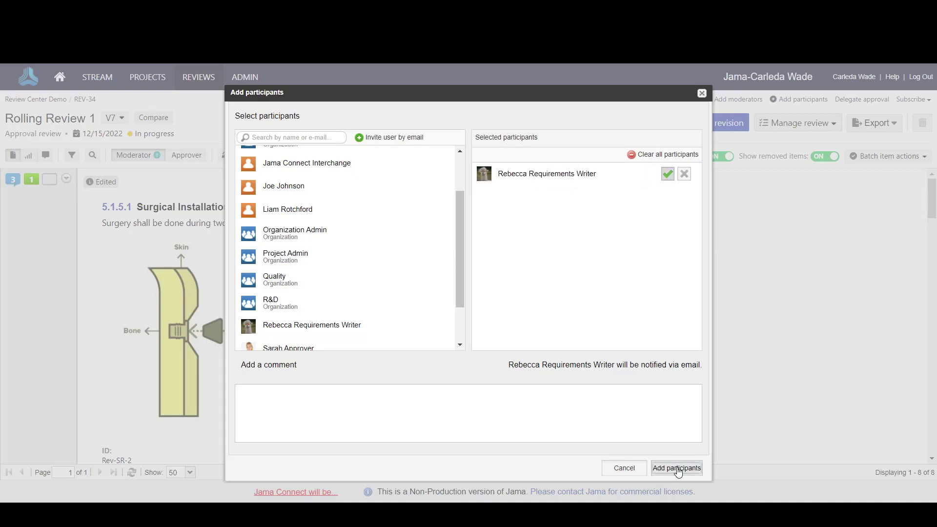
pyautogui.click(677, 468)
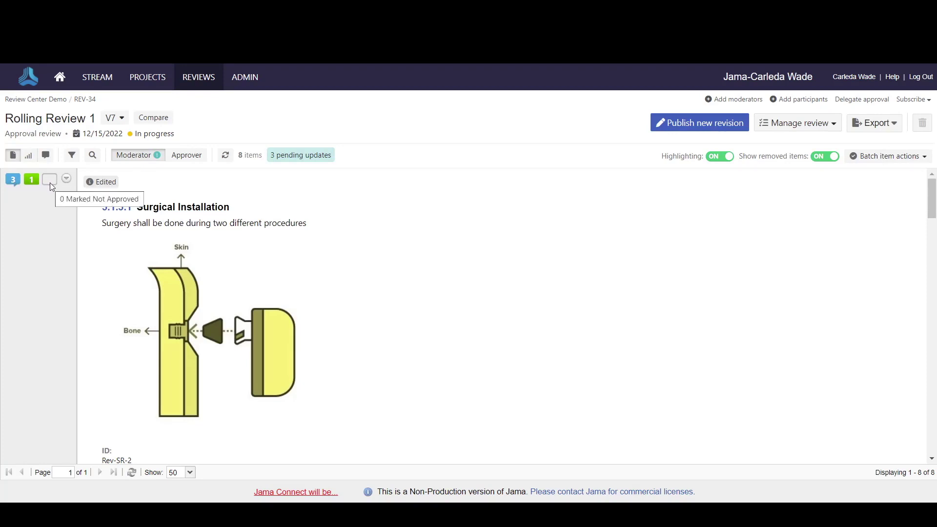
pyautogui.moveTo(933, 194)
pyautogui.mouseDown()
pyautogui.moveTo(933, 418)
pyautogui.moveTo(934, 198)
pyautogui.mouseUp()
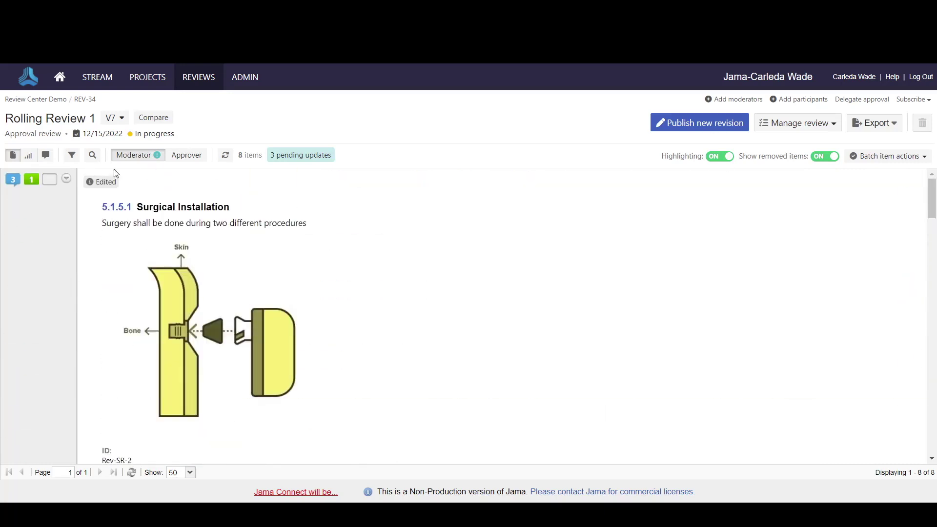
pyautogui.click(30, 157)
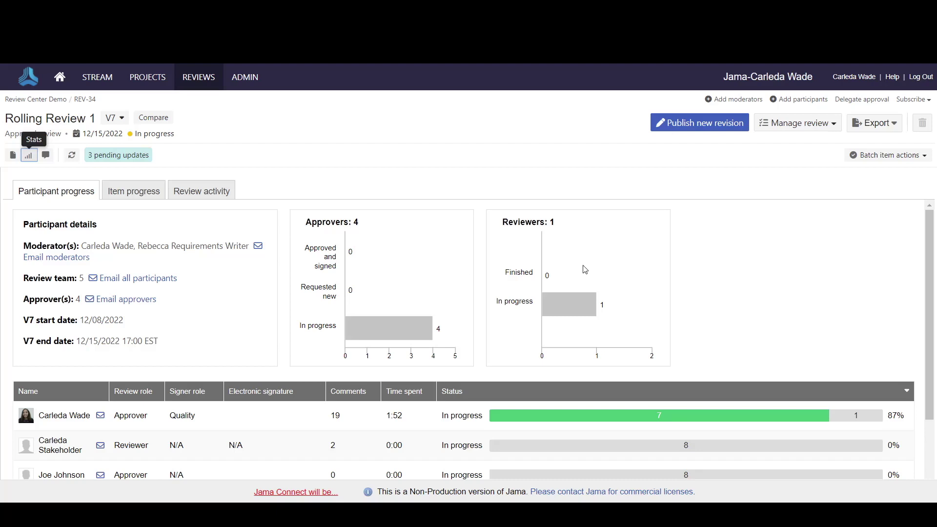
# Scroll the participant progress table of five members and four approvers, then switch to item progress.
pyautogui.moveTo(931, 243); pyautogui.dragTo(931, 327)
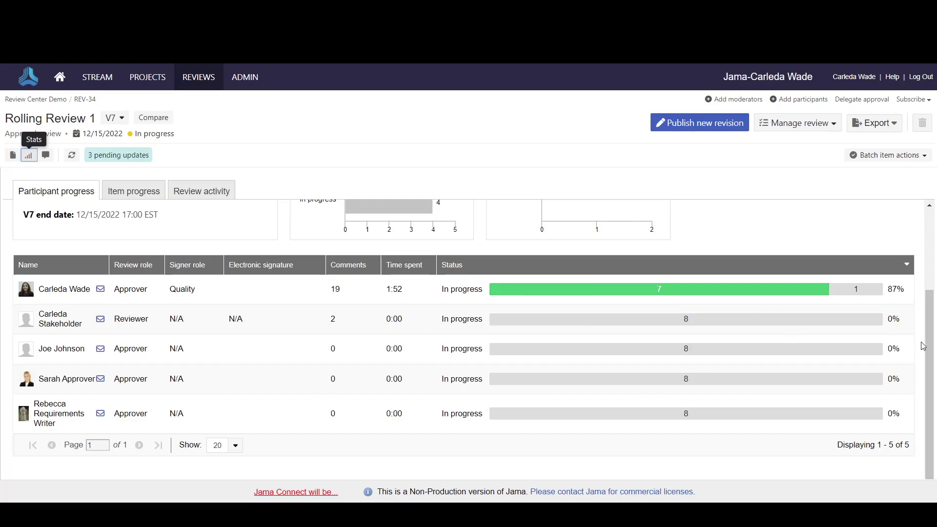
pyautogui.scroll(3, 931, 346)
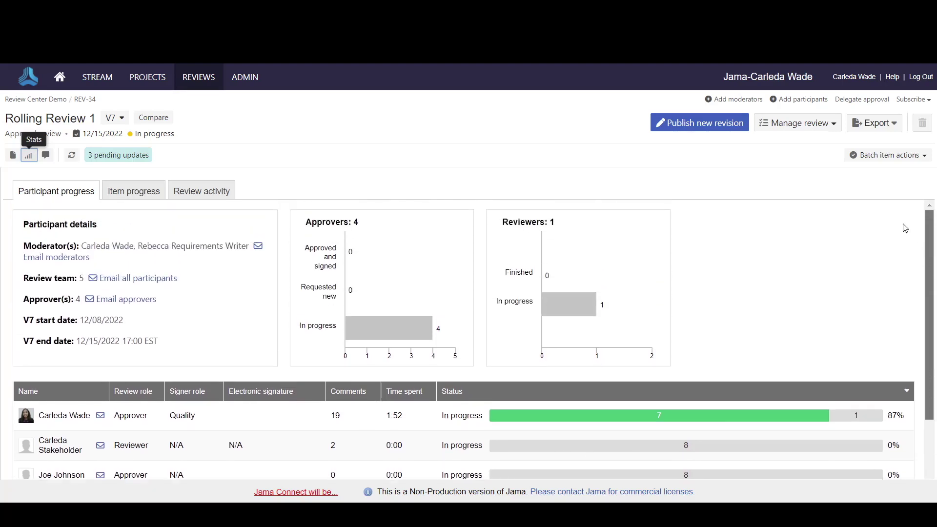
pyautogui.click(142, 188)
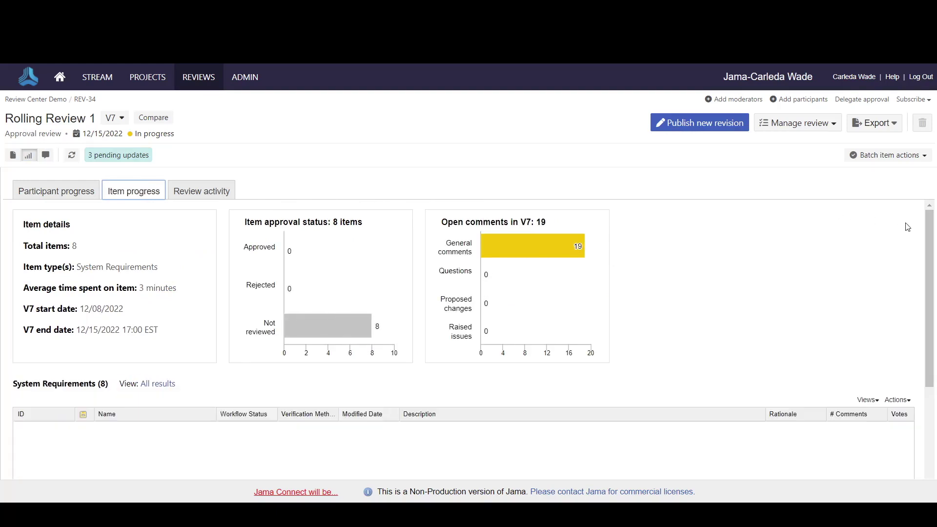
# Scroll the item progress list to view the 8 system requirements, all in Review status.
pyautogui.moveTo(928, 231); pyautogui.dragTo(931, 283)
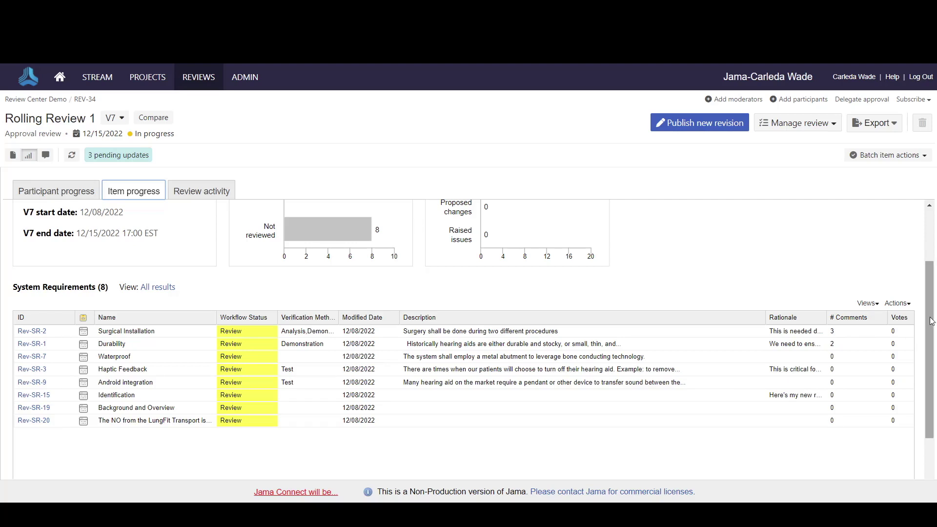
pyautogui.moveTo(931, 320); pyautogui.dragTo(899, 217)
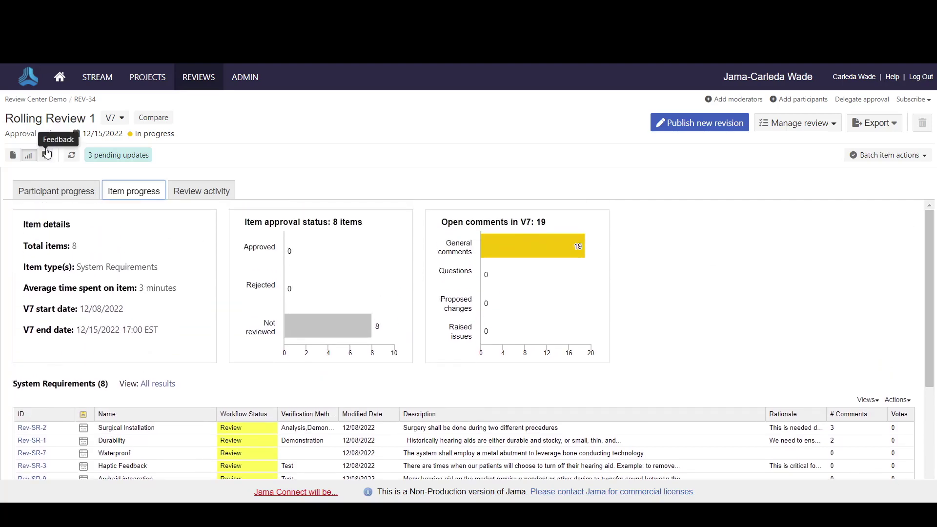
# Filter review feedback to open proposed changes, showing the Rev-SR-1 Durability change from 35 to 40.
pyautogui.click(46, 155)
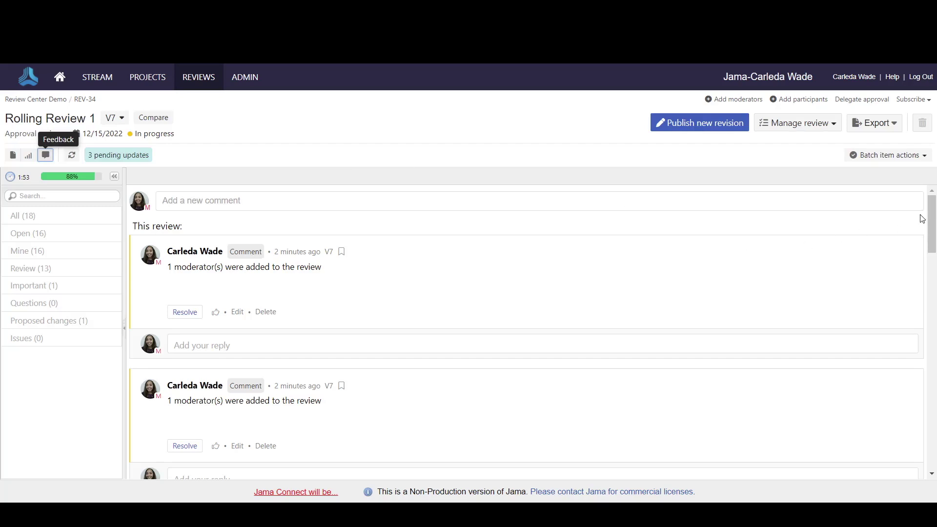
pyautogui.moveTo(933, 222); pyautogui.dragTo(932, 231)
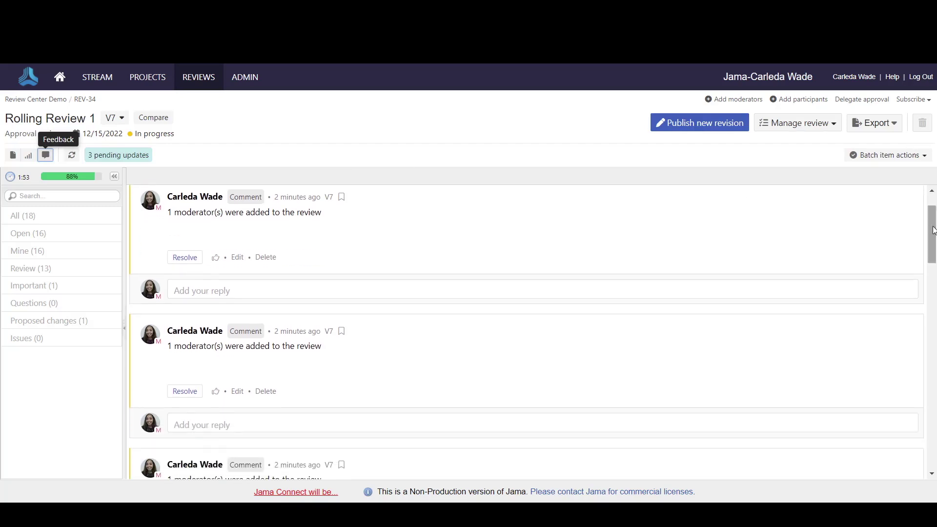
pyautogui.click(33, 238)
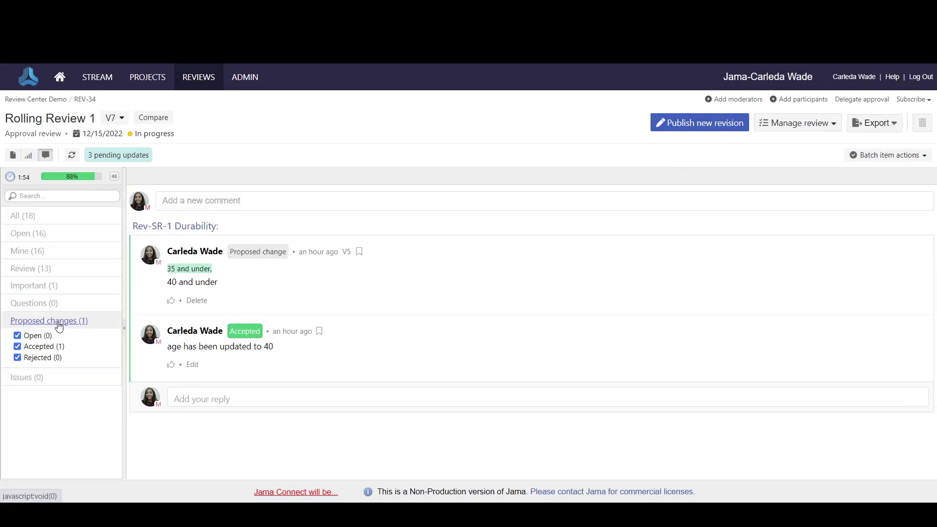
pyautogui.click(59, 323)
pyautogui.click(216, 398)
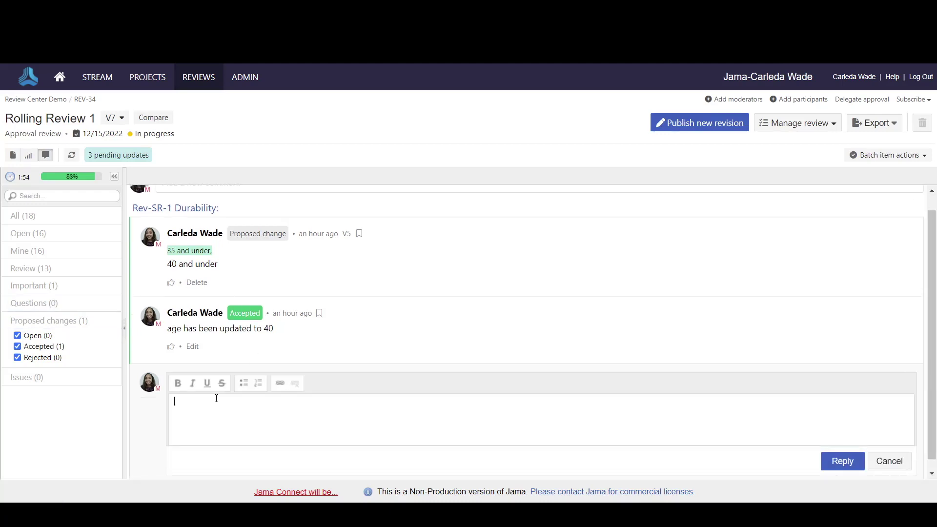
# Post a reply on the Durability change that @-mentions the approver and asks 'have you seen this?'.
pyautogui.write('@')
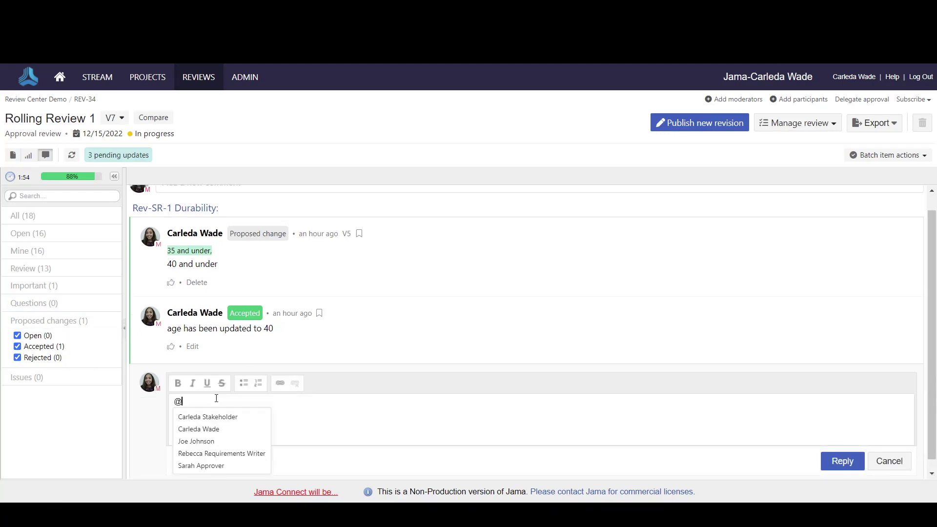
pyautogui.click(219, 466)
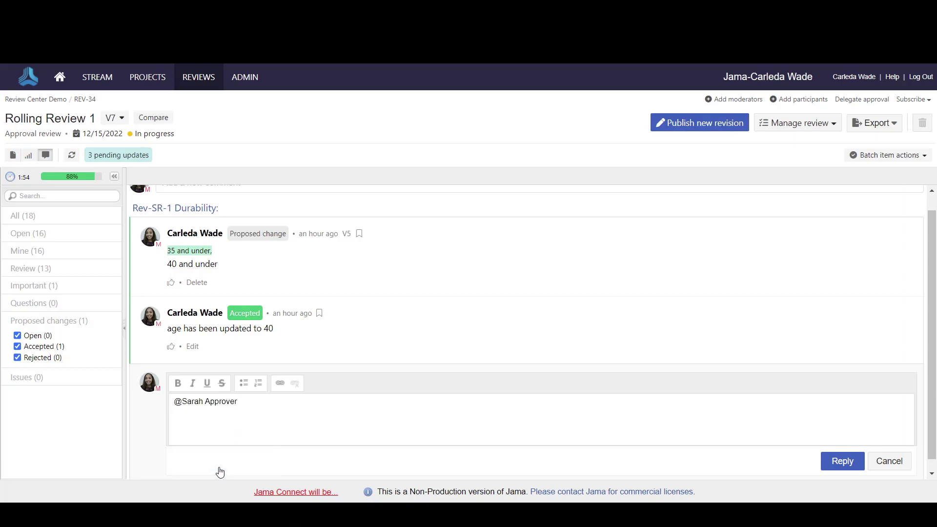
pyautogui.write('have you seen this?')
pyautogui.click(839, 465)
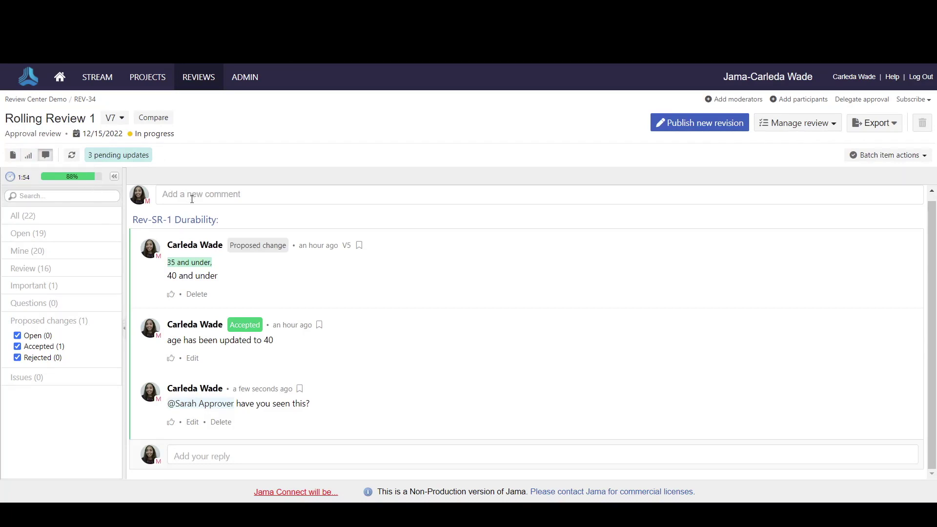
# Return to the document view and open Haptic Feedback (Rev-SR-3, item 4 of 8) on its own.
pyautogui.click(12, 155)
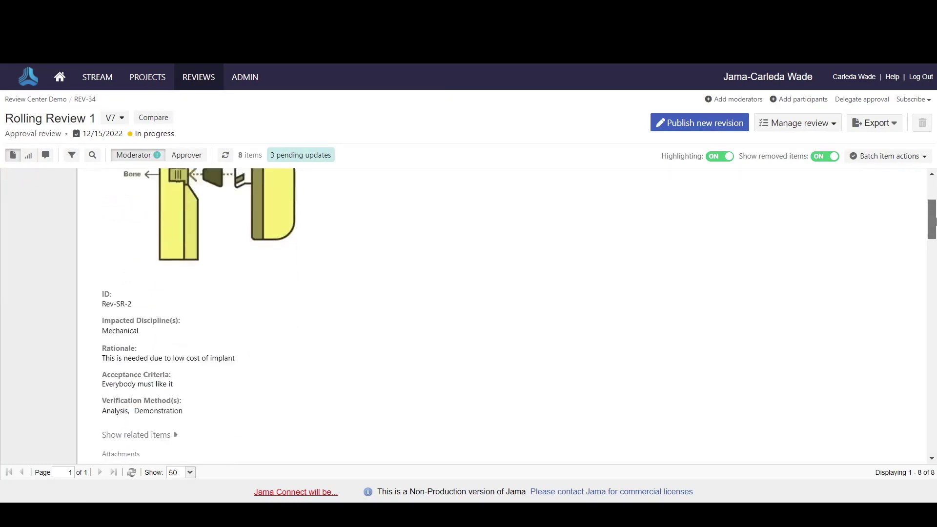
pyautogui.moveTo(934, 219); pyautogui.dragTo(934, 330)
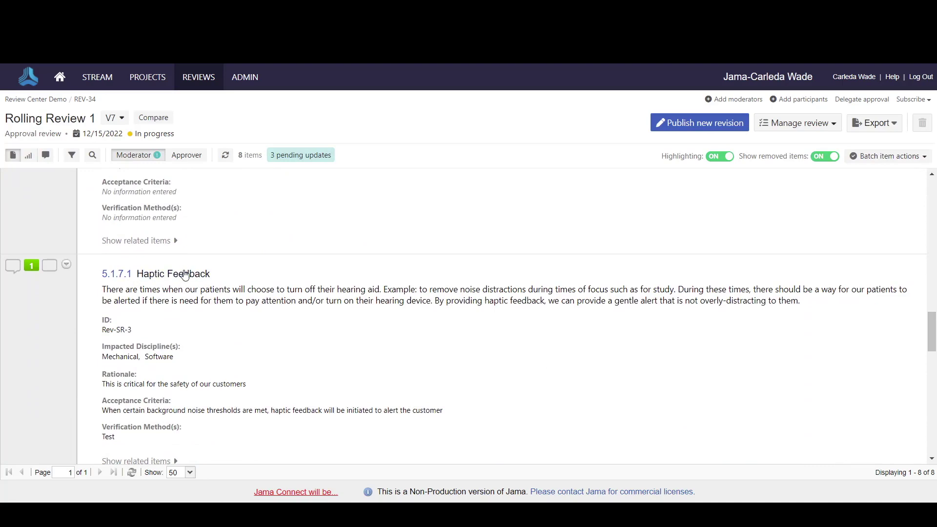
pyautogui.click(184, 276)
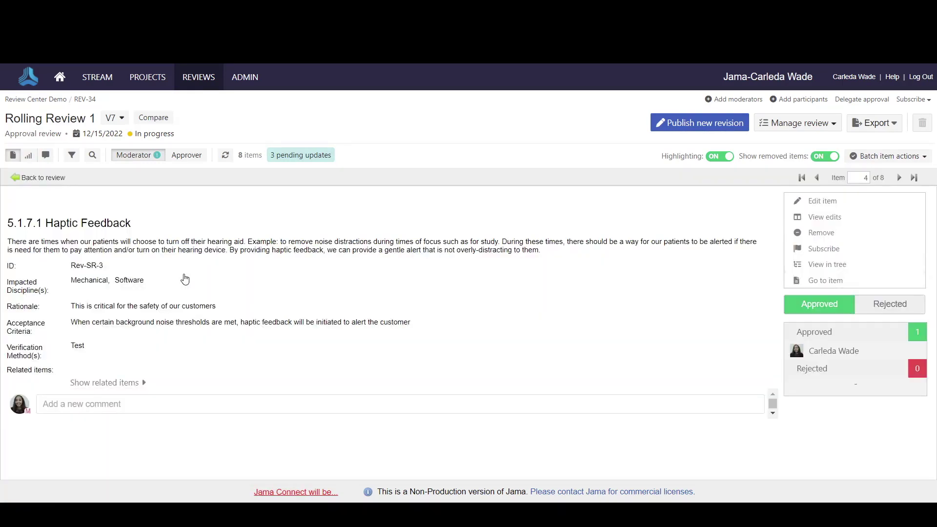
# Append '(clinically and at home)' to the Haptic Feedback rationale with change notifications turned off.
pyautogui.click(823, 202)
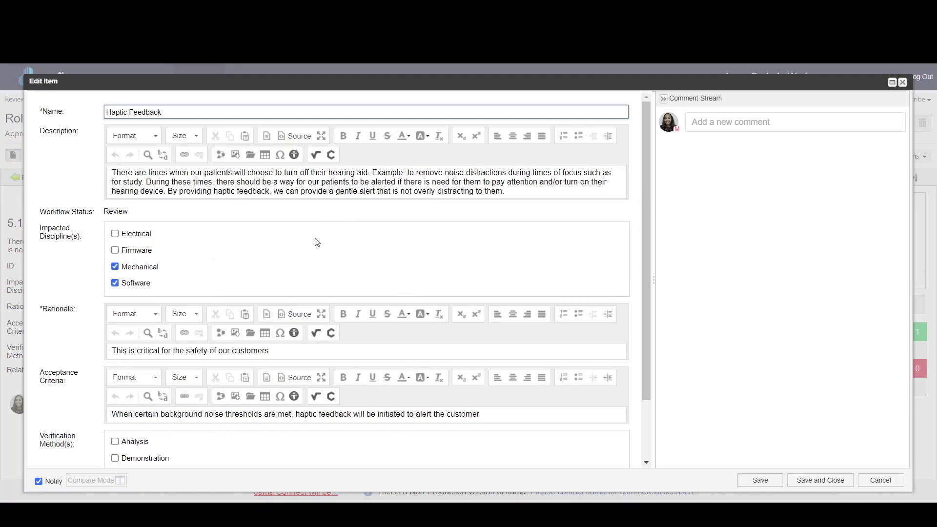
pyautogui.click(294, 352)
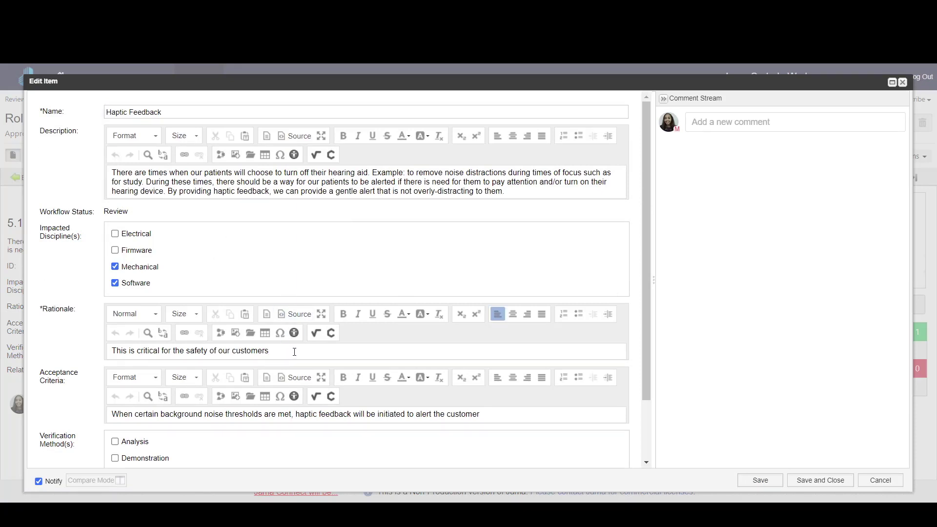
pyautogui.write('(clinically and a t home)')
pyautogui.click(39, 482)
# Save the Haptic Feedback edit, compare it with the previous version, then begin publishing a new revision.
pyautogui.click(818, 482)
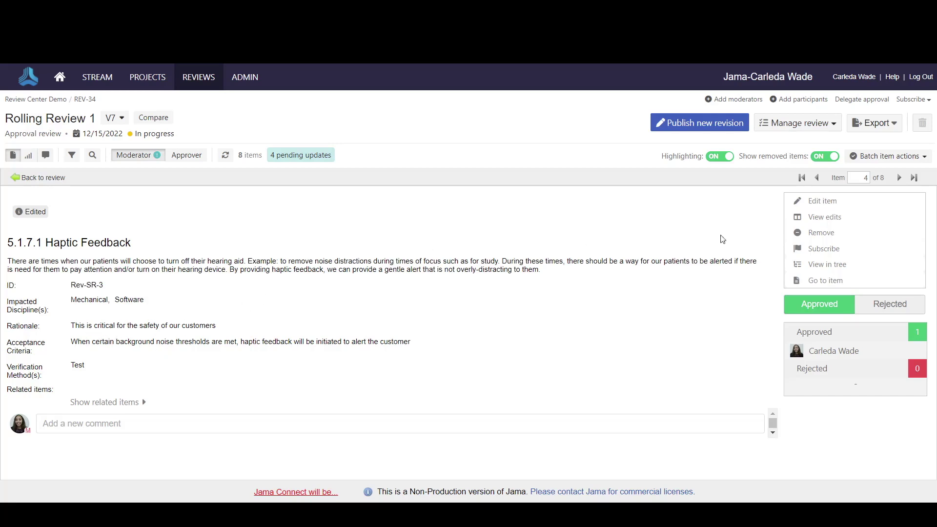
pyautogui.click(821, 223)
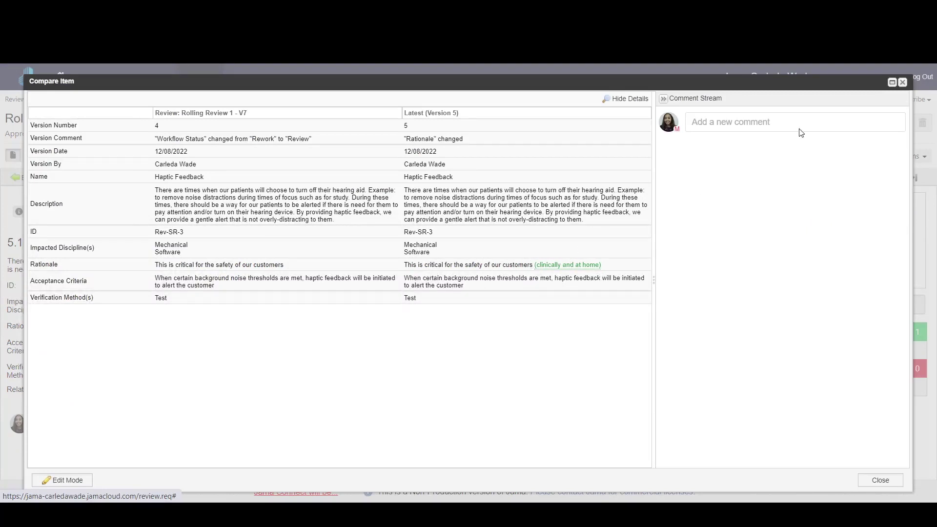
pyautogui.click(901, 84)
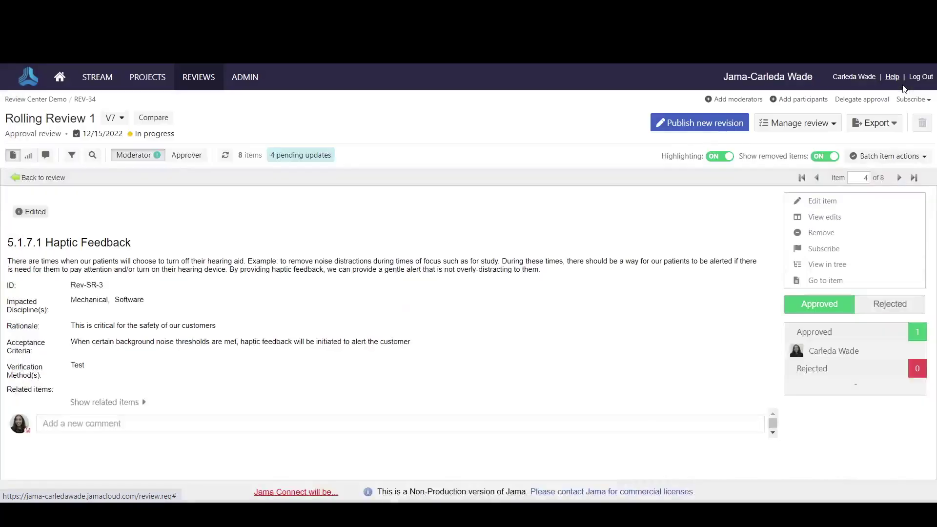
pyautogui.click(675, 131)
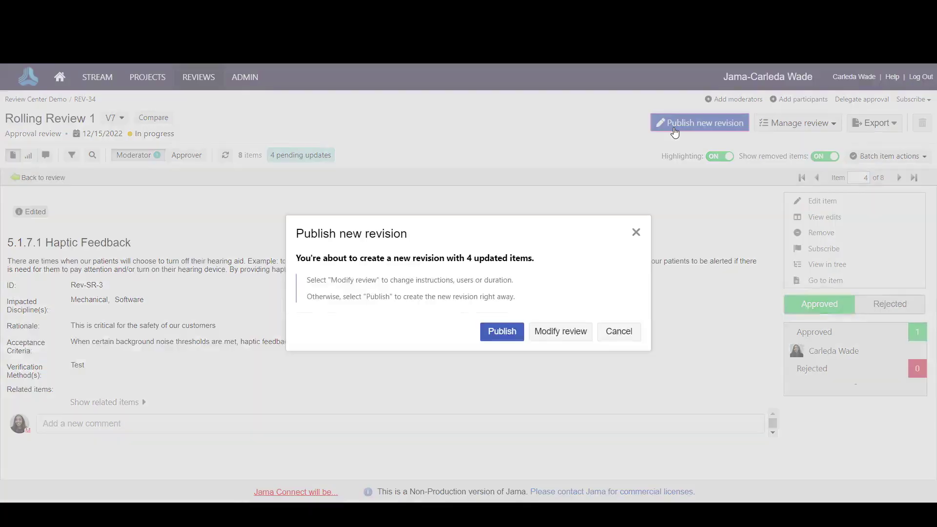
# Confirm publishing the new revision with 4 updated items, making Rolling Review 1 V8.
pyautogui.click(498, 335)
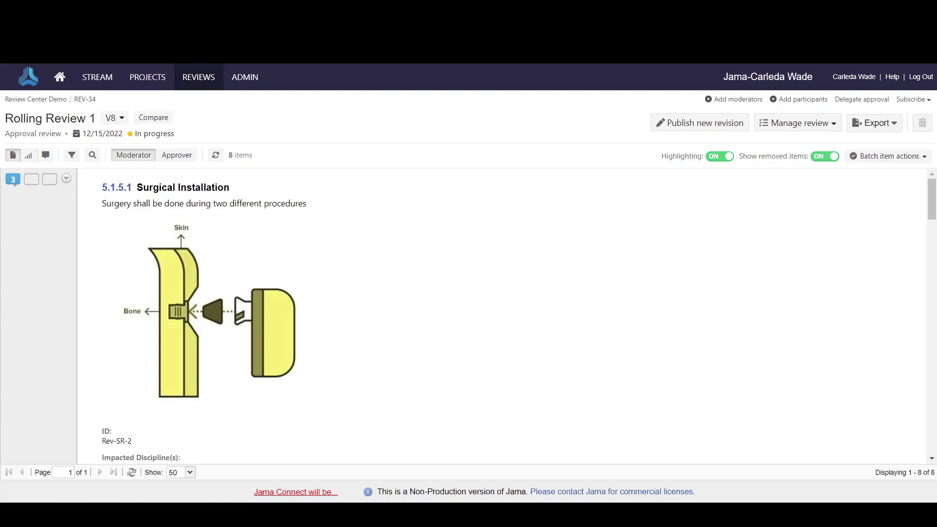
pyautogui.click(122, 118)
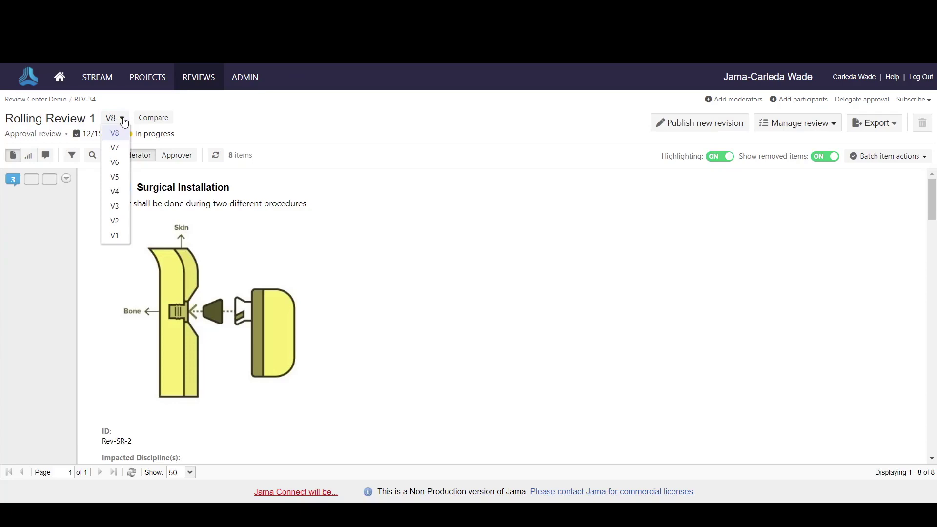
pyautogui.click(114, 177)
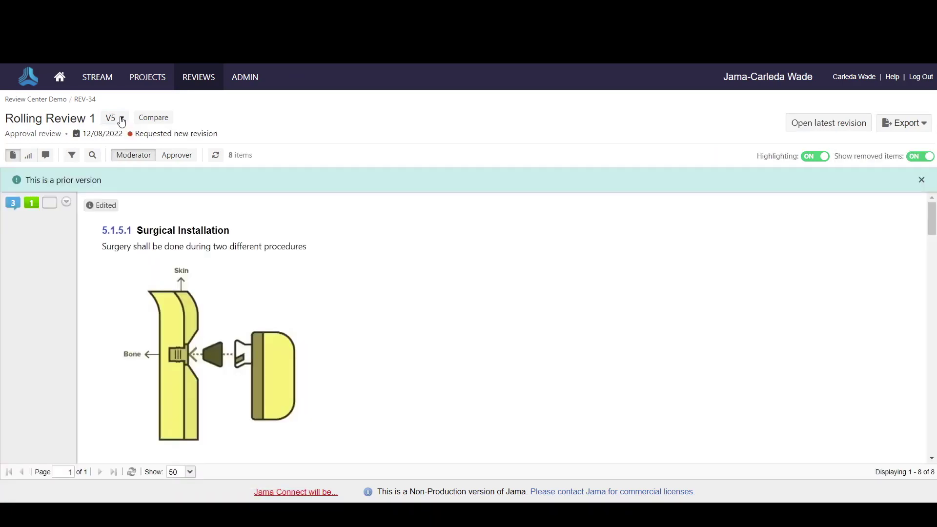
pyautogui.click(165, 125)
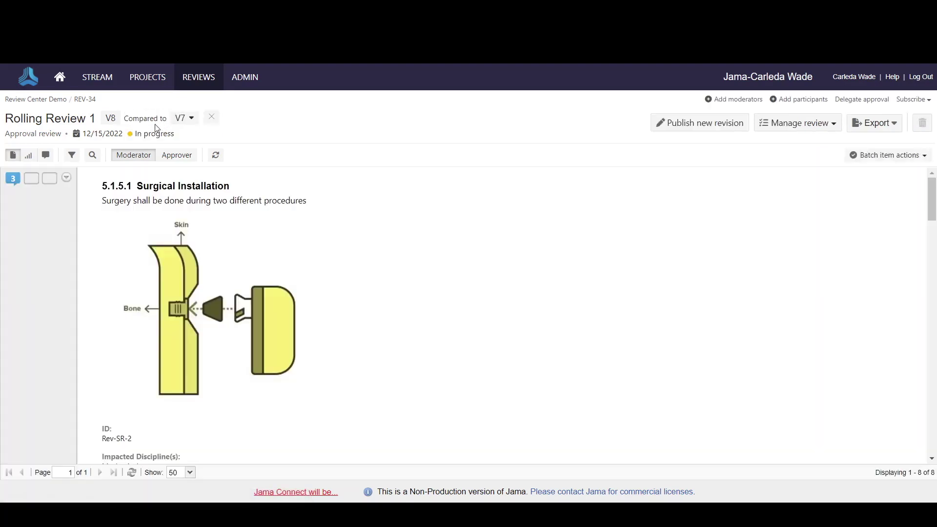
pyautogui.click(184, 118)
pyautogui.click(185, 192)
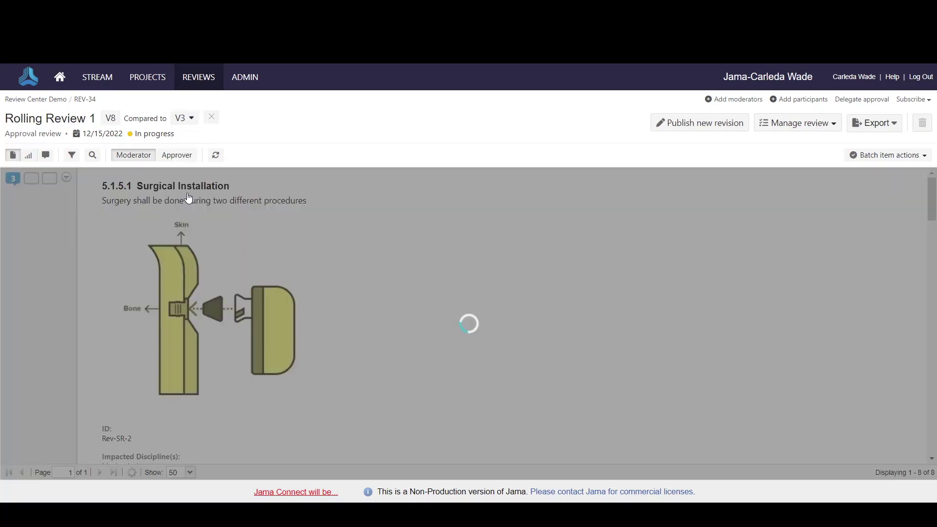
pyautogui.moveTo(266, 229)
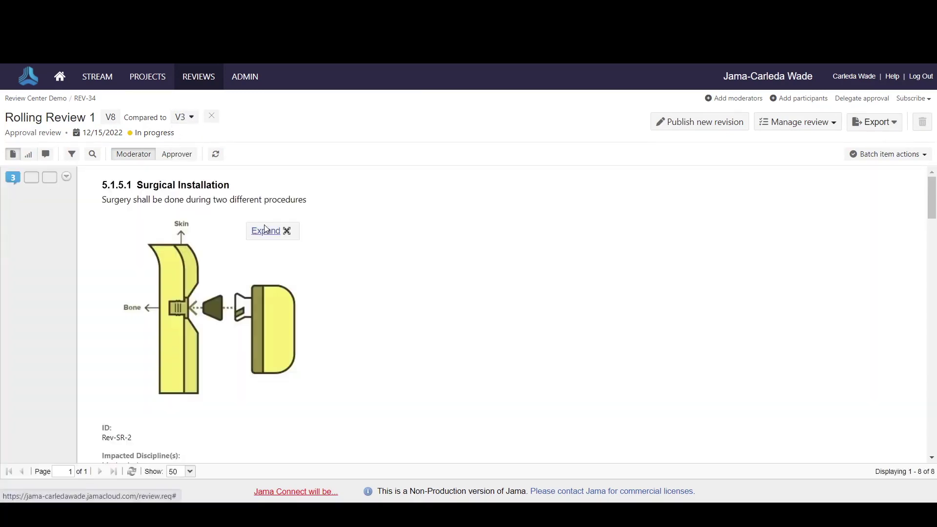
pyautogui.scroll(-10, 931, 205)
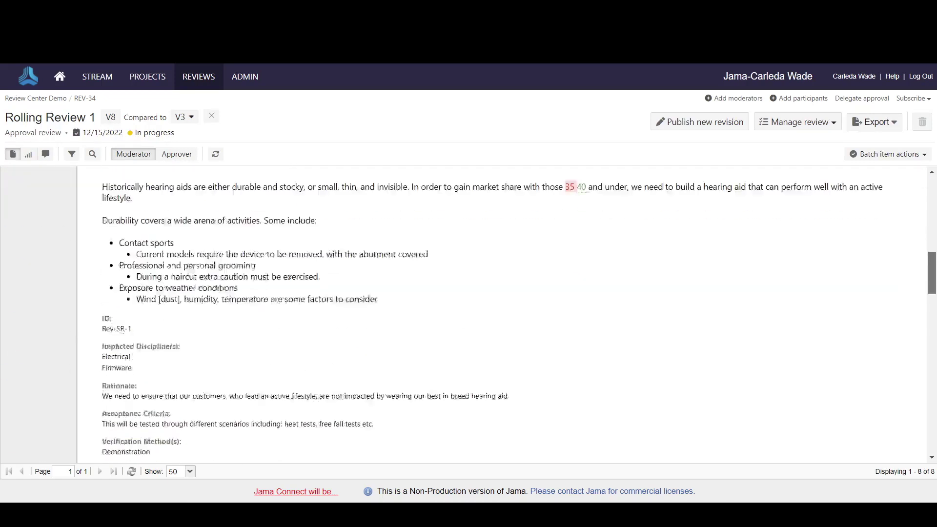
pyautogui.moveTo(931, 273); pyautogui.dragTo(930, 197)
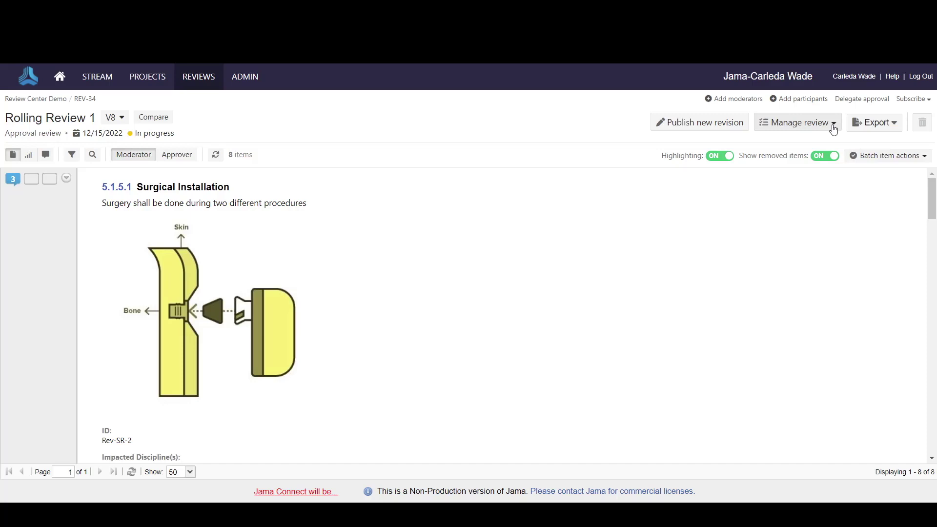
# Close Rolling Review 1 for feedback, confirm, and display its V8 participant progress stats.
pyautogui.click(833, 128)
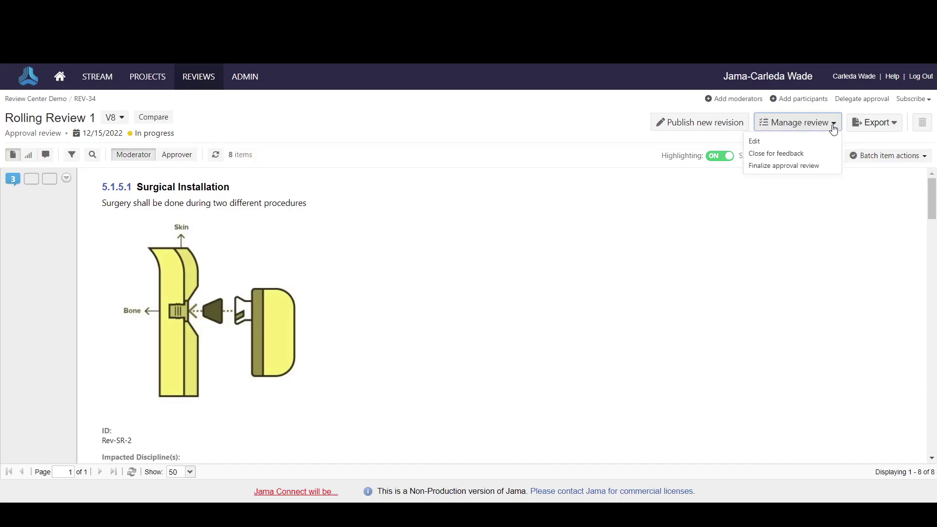
pyautogui.click(803, 156)
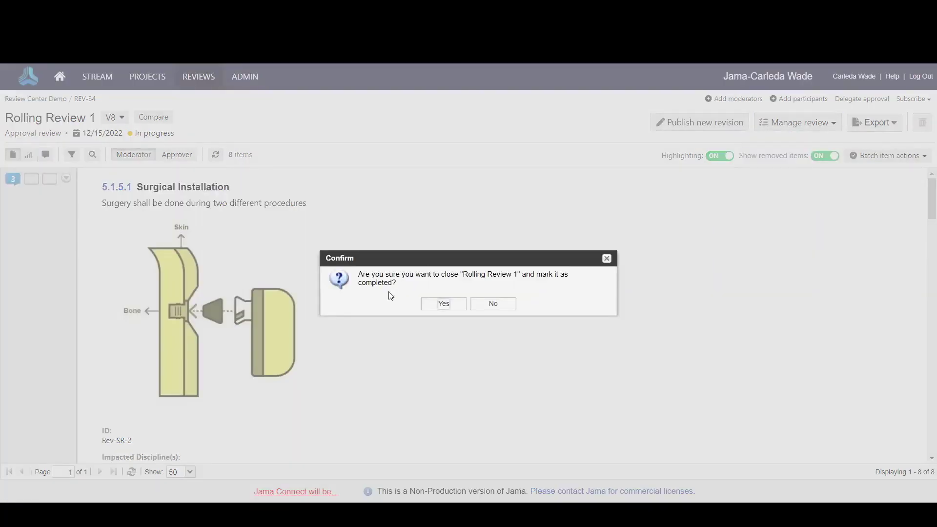
pyautogui.click(442, 303)
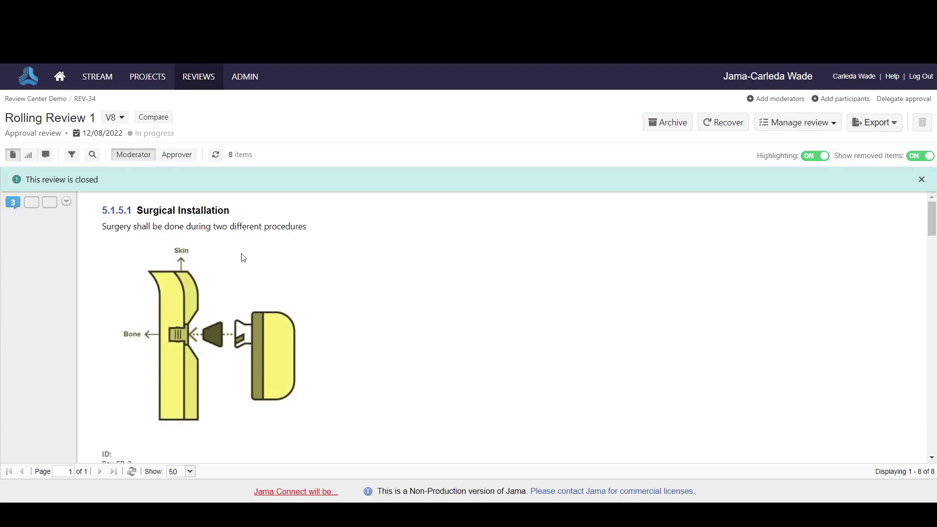
pyautogui.click(31, 156)
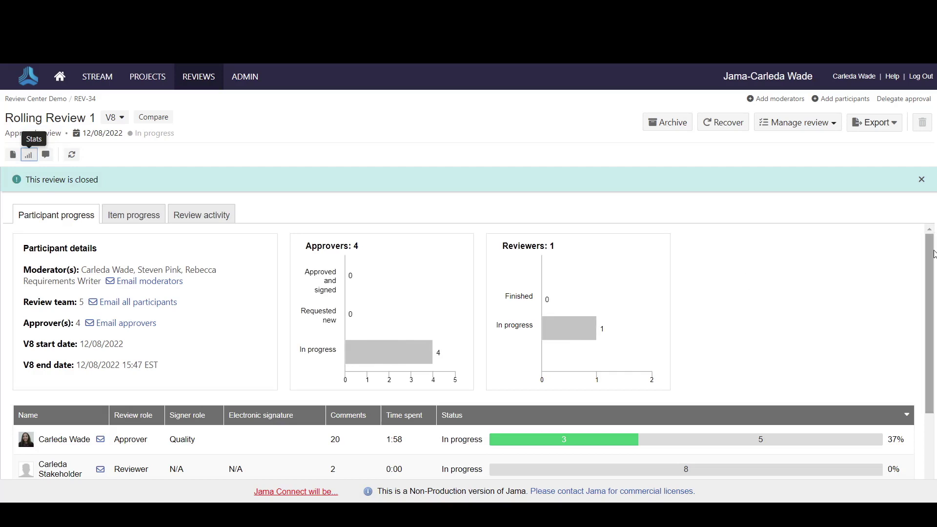
# In item progress, select Rev-SR-2, Rev-SR-1, Rev-SR-7 and Rev-SR-15 for a batch action.
pyautogui.scroll(-1, 935, 282)
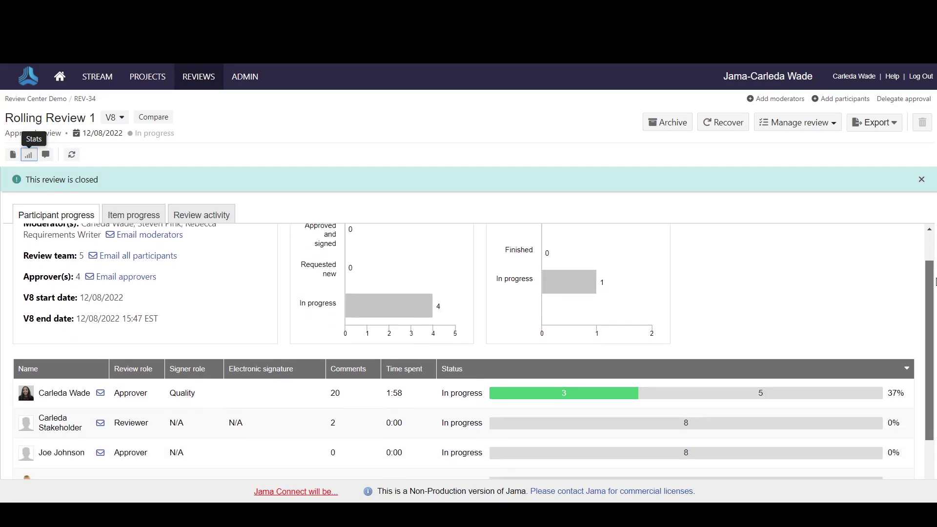
pyautogui.click(147, 215)
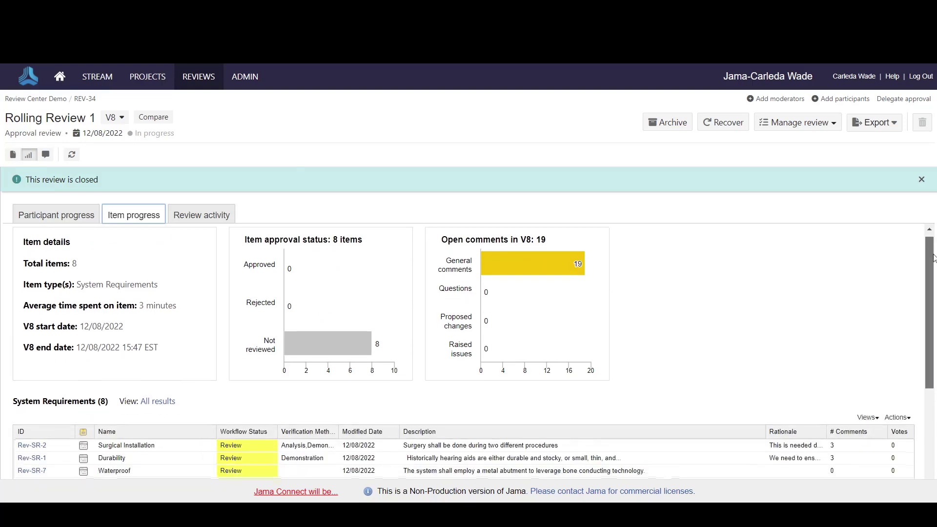
pyautogui.scroll(-3, 308, 298)
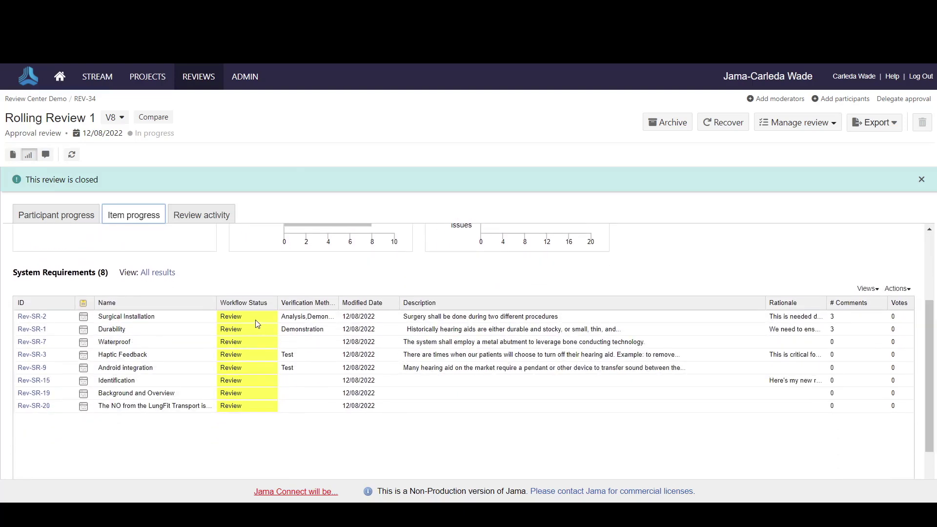
pyautogui.click(250, 317)
pyautogui.keyDown('ctrl'); pyautogui.click(250, 327); pyautogui.keyUp('ctrl')
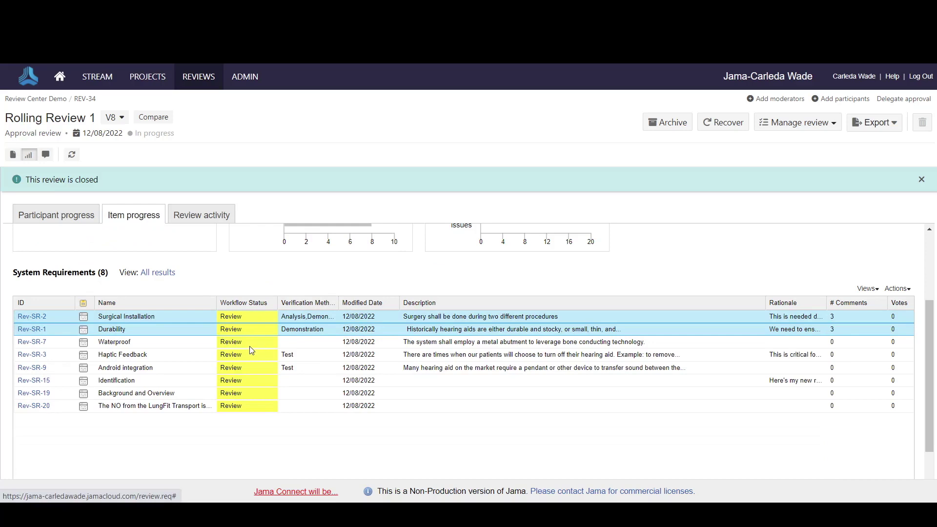
pyautogui.keyDown('ctrl'); pyautogui.click(250, 347); pyautogui.keyUp('ctrl')
pyautogui.keyDown('ctrl'); pyautogui.click(250, 380); pyautogui.keyUp('ctrl')
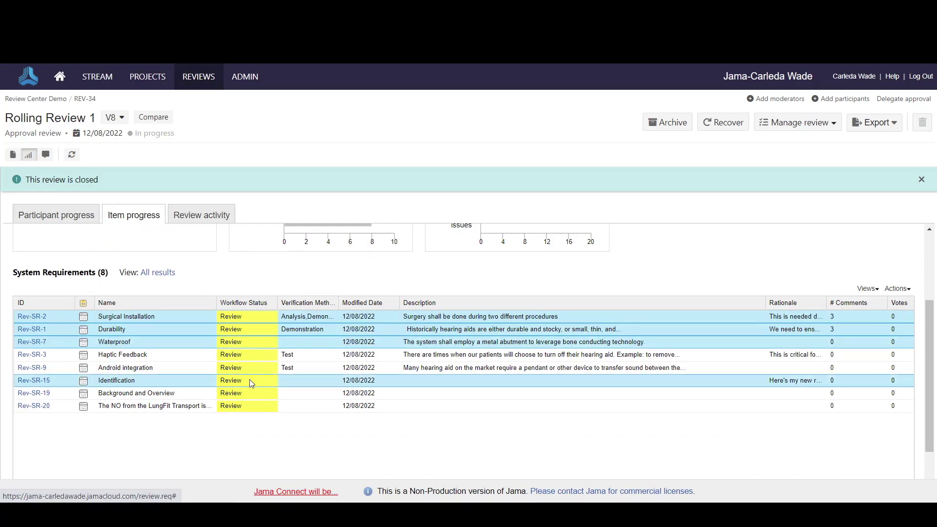
pyautogui.click(899, 292)
# Batch-transition the four selected requirements from Review to Accepted and commit.
pyautogui.click(886, 318)
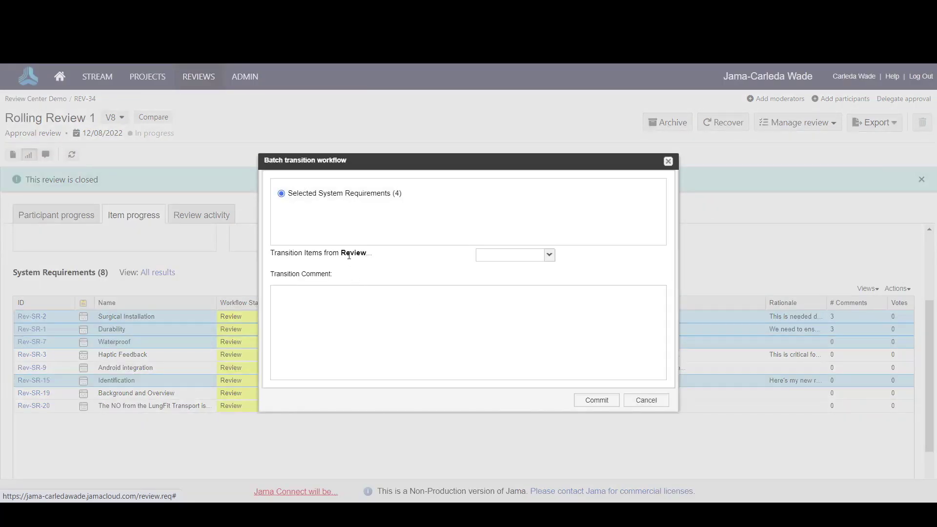
pyautogui.click(549, 254)
pyautogui.click(532, 269)
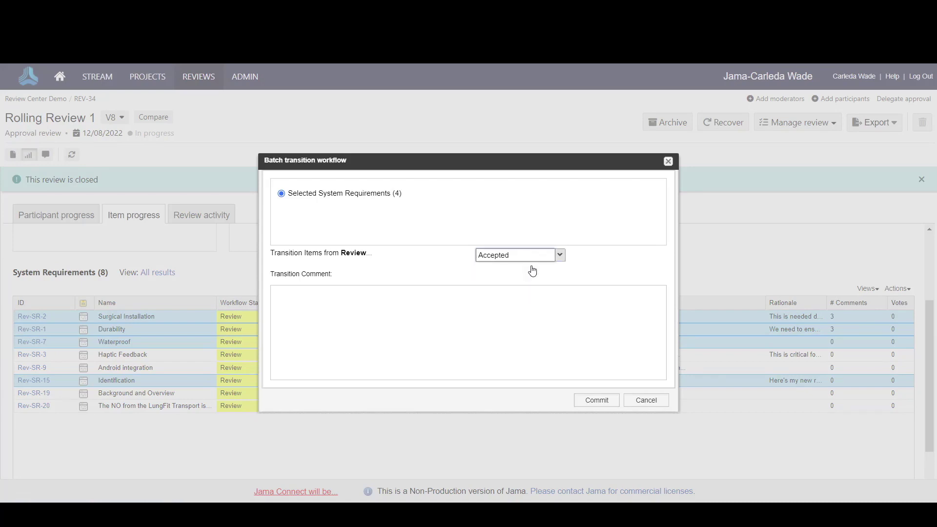
pyautogui.click(593, 402)
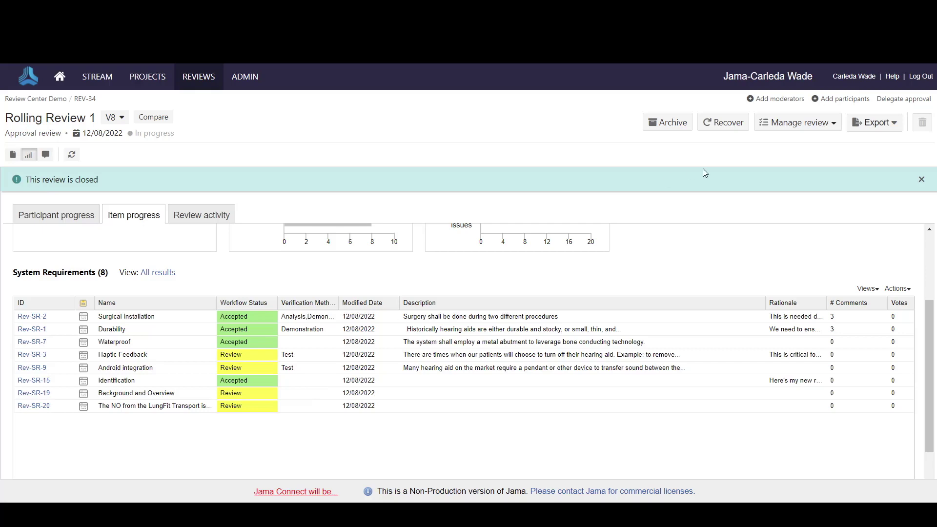
pyautogui.click(826, 126)
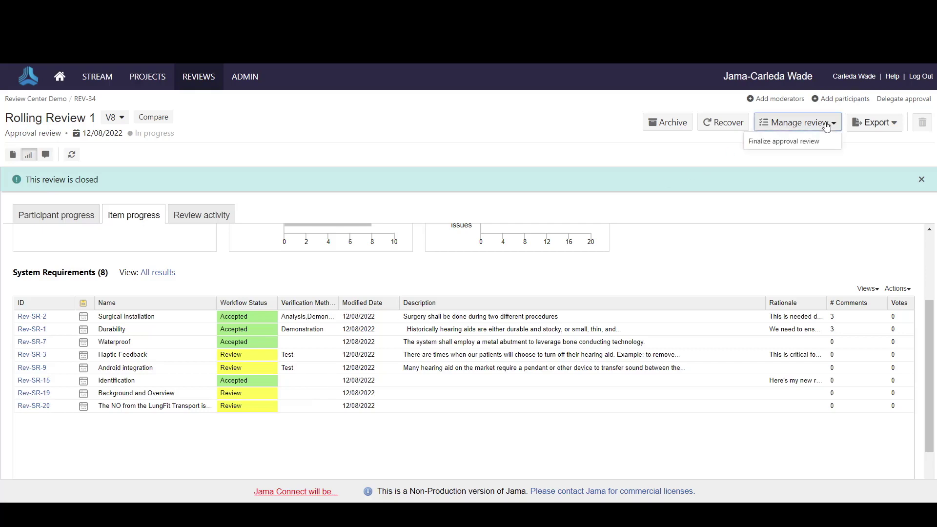
# Finalize the Rolling Review 1 approval review from the Manage review menu.
pyautogui.click(811, 145)
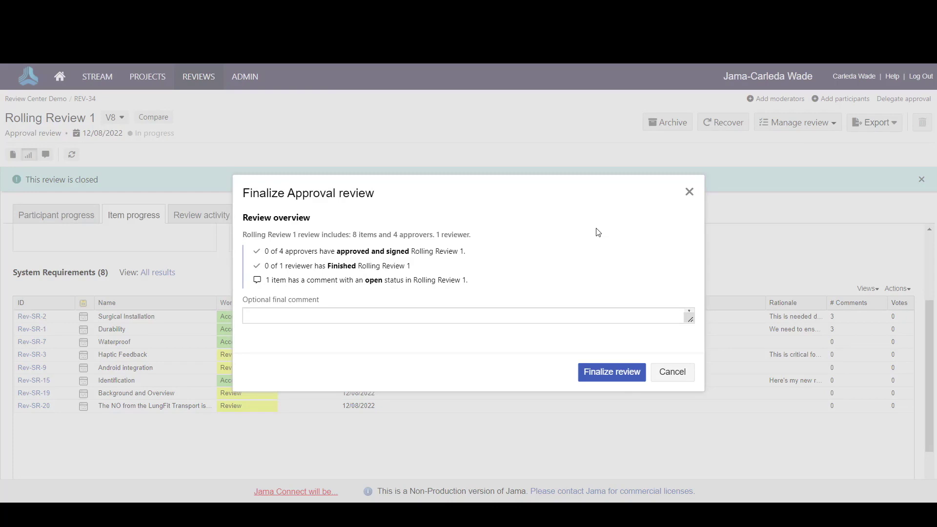
pyautogui.click(613, 372)
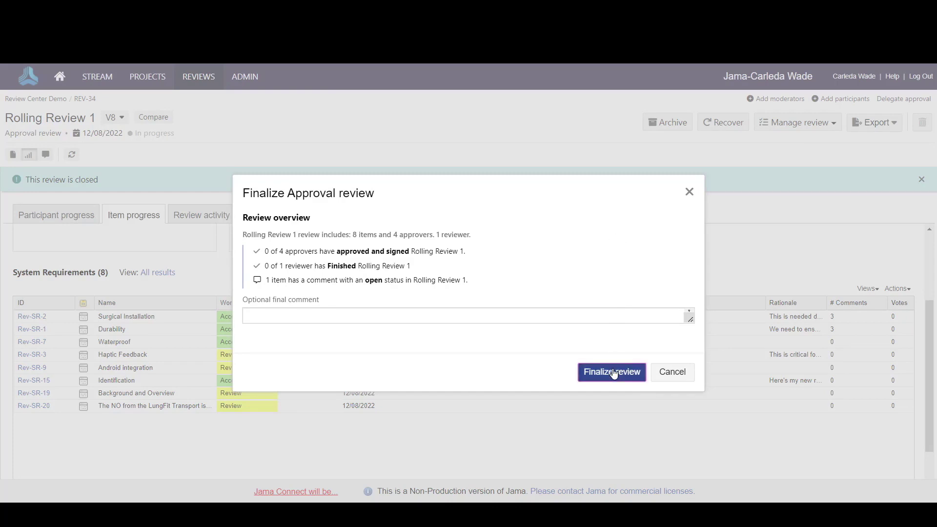